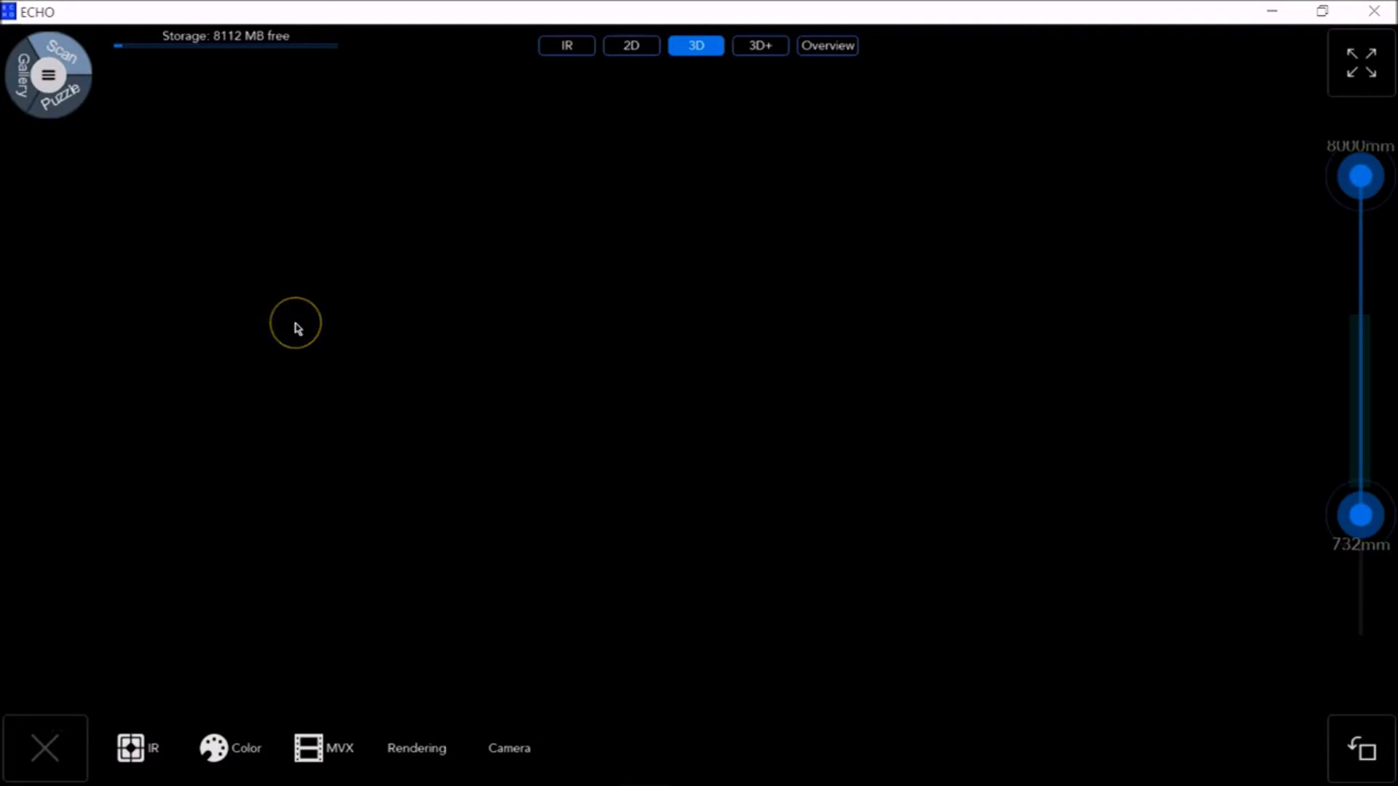
- Bring the ECHO scanner window forward and switch to scan mode to reach its settings
click(305, 336)
click(64, 52)
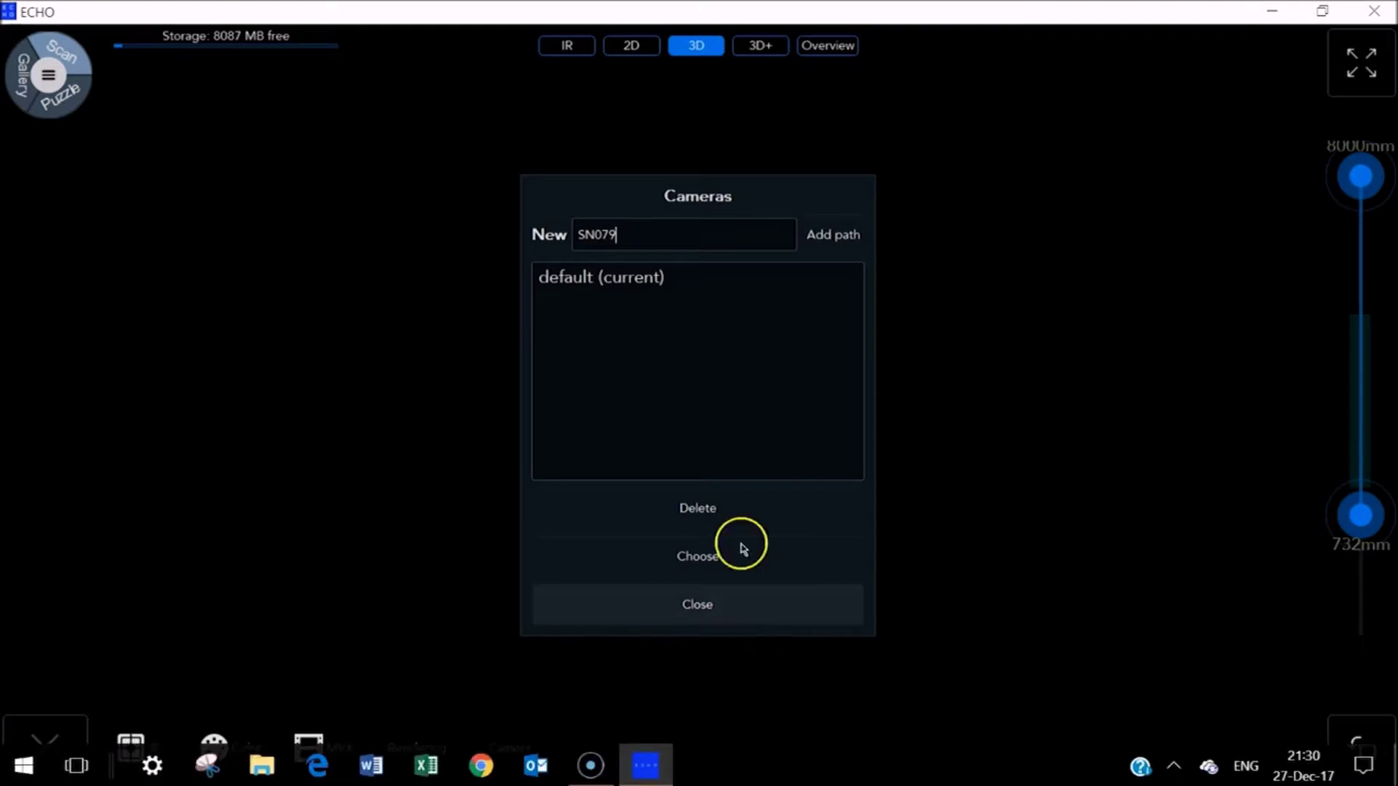
- Add the F: drive as a calibration path and make SN079 the active camera
click(844, 234)
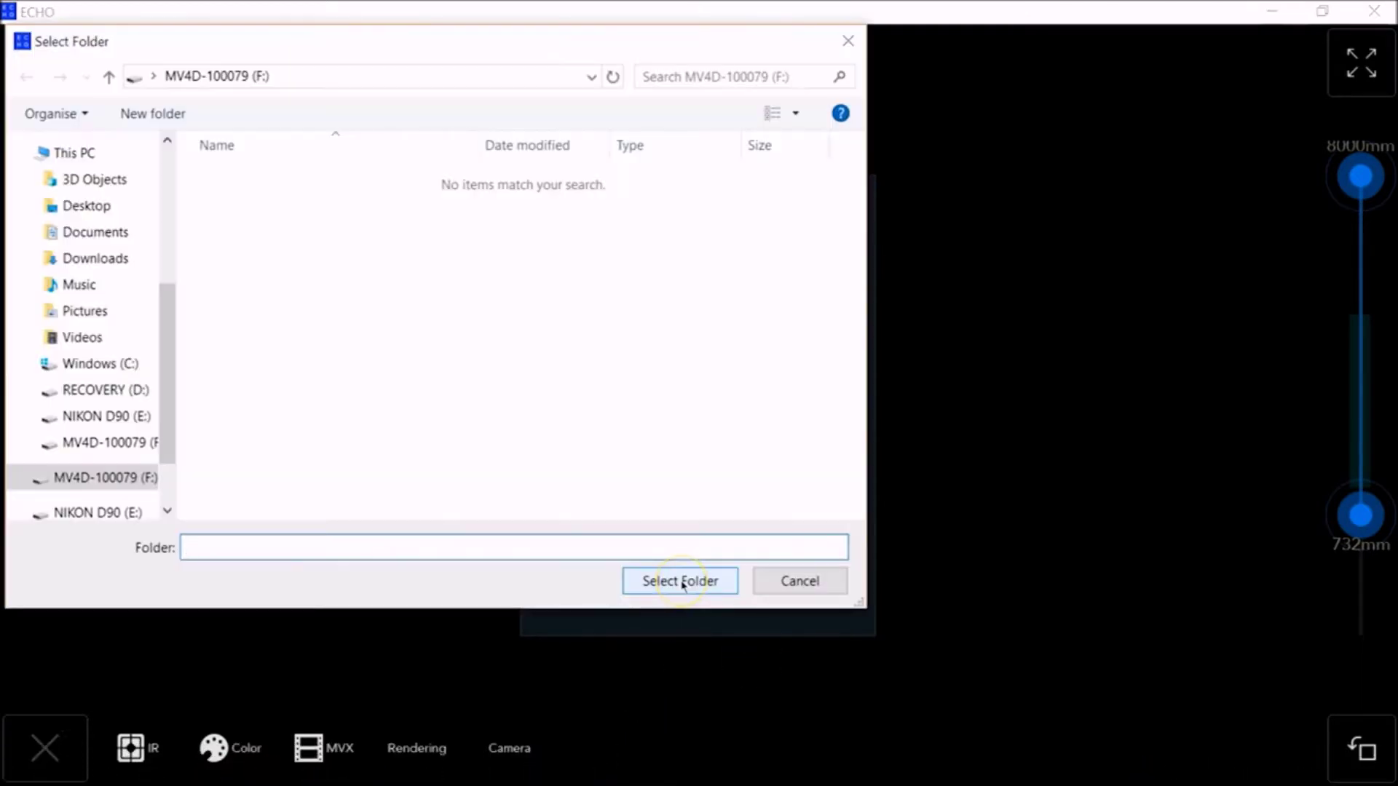
click(680, 582)
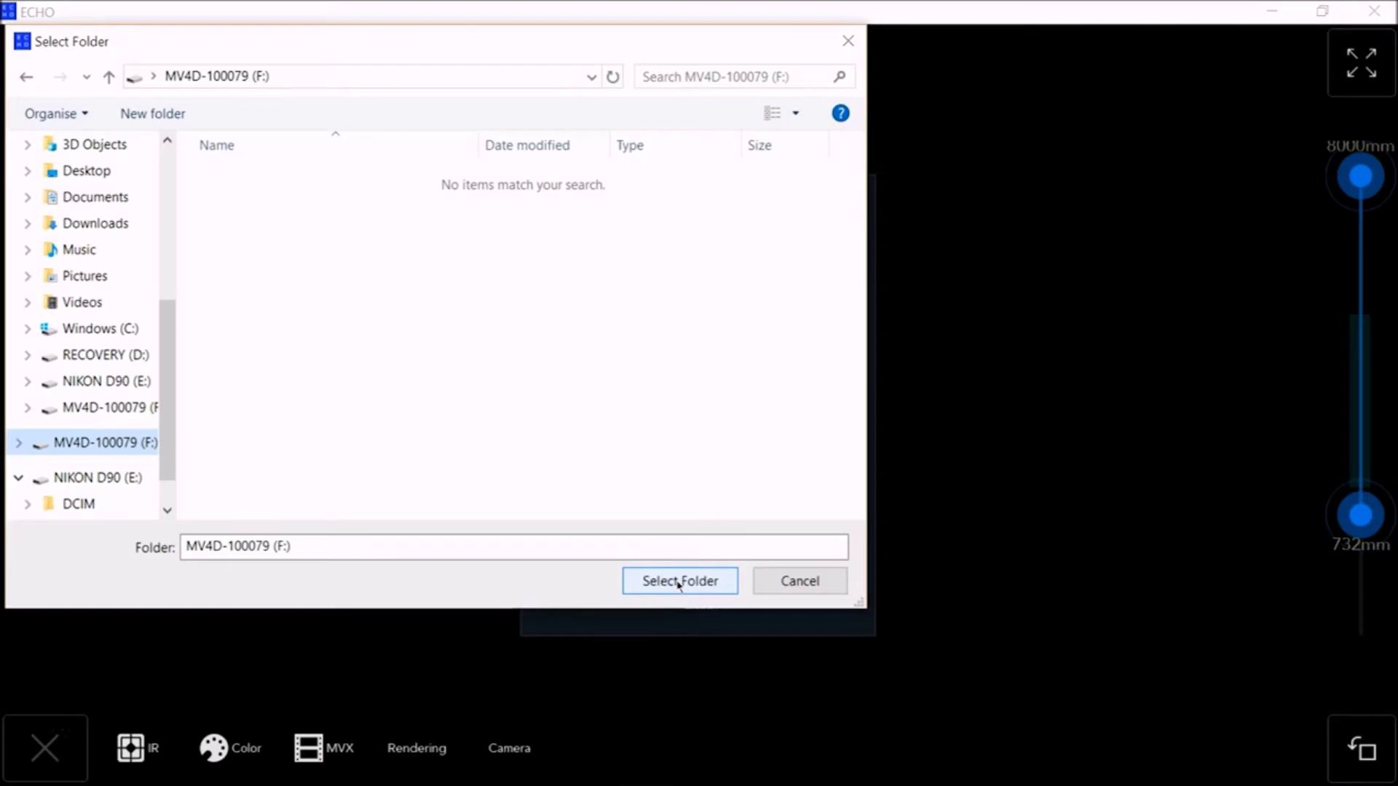
click(678, 581)
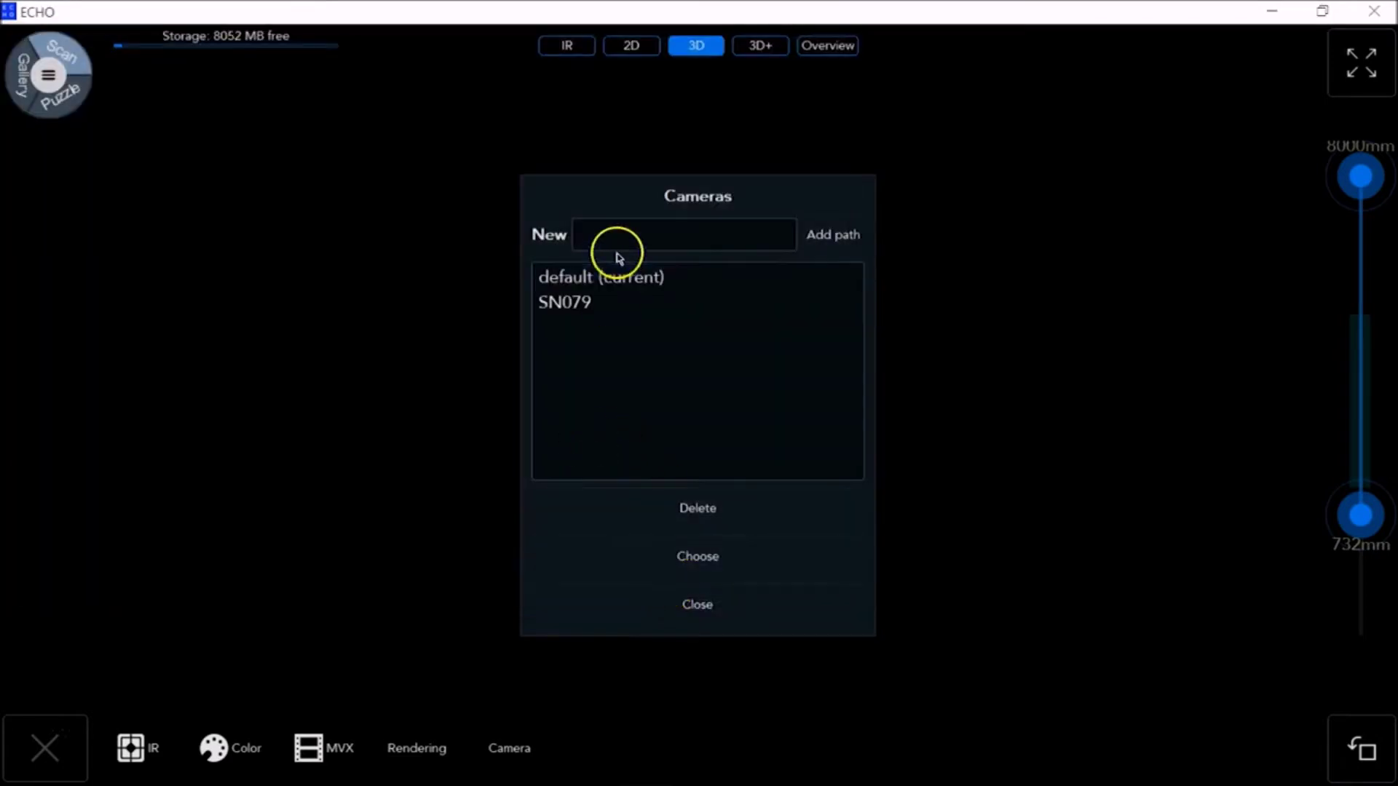
click(566, 306)
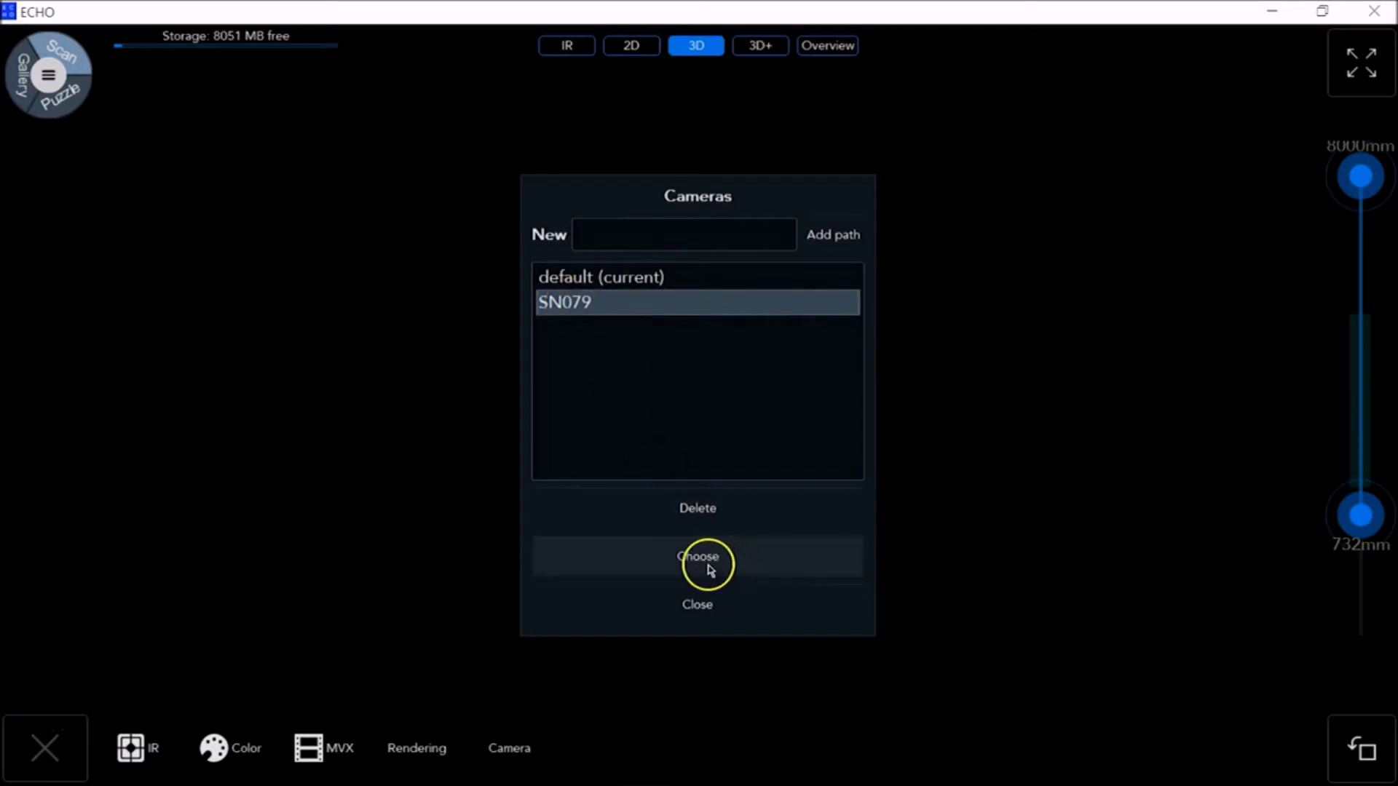
click(709, 568)
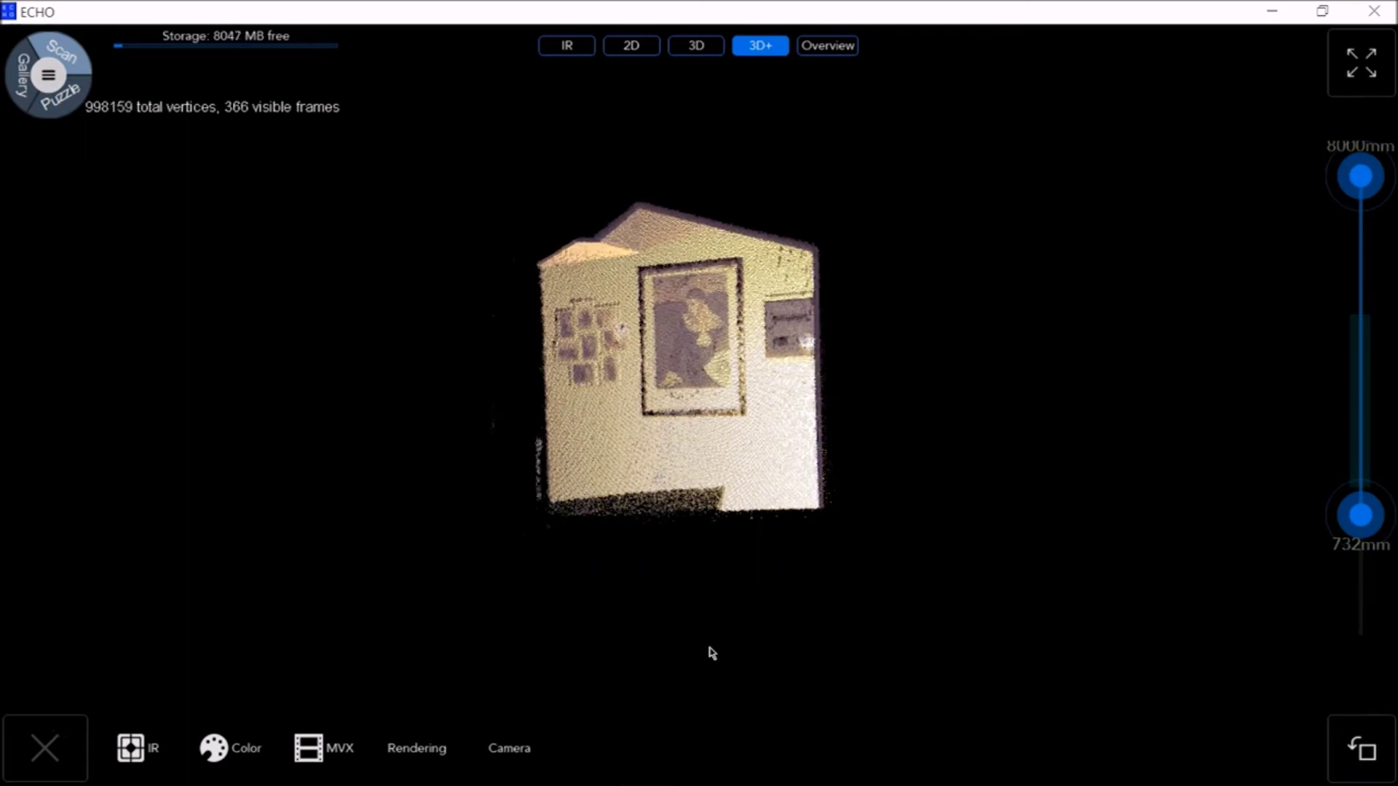
- Switch to the IR view showing the grayscale infrared image of the poster wall
mouse_move(758, 770)
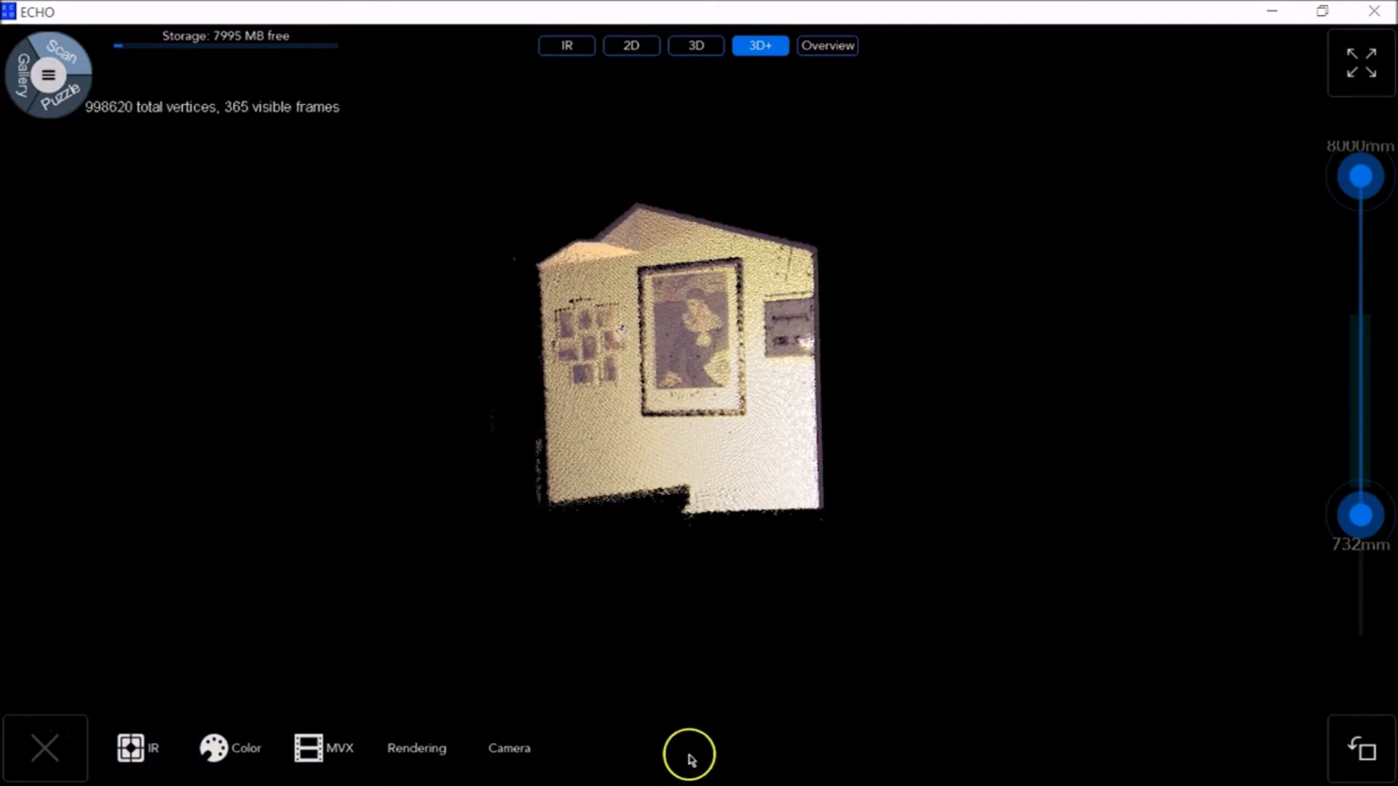
click(132, 748)
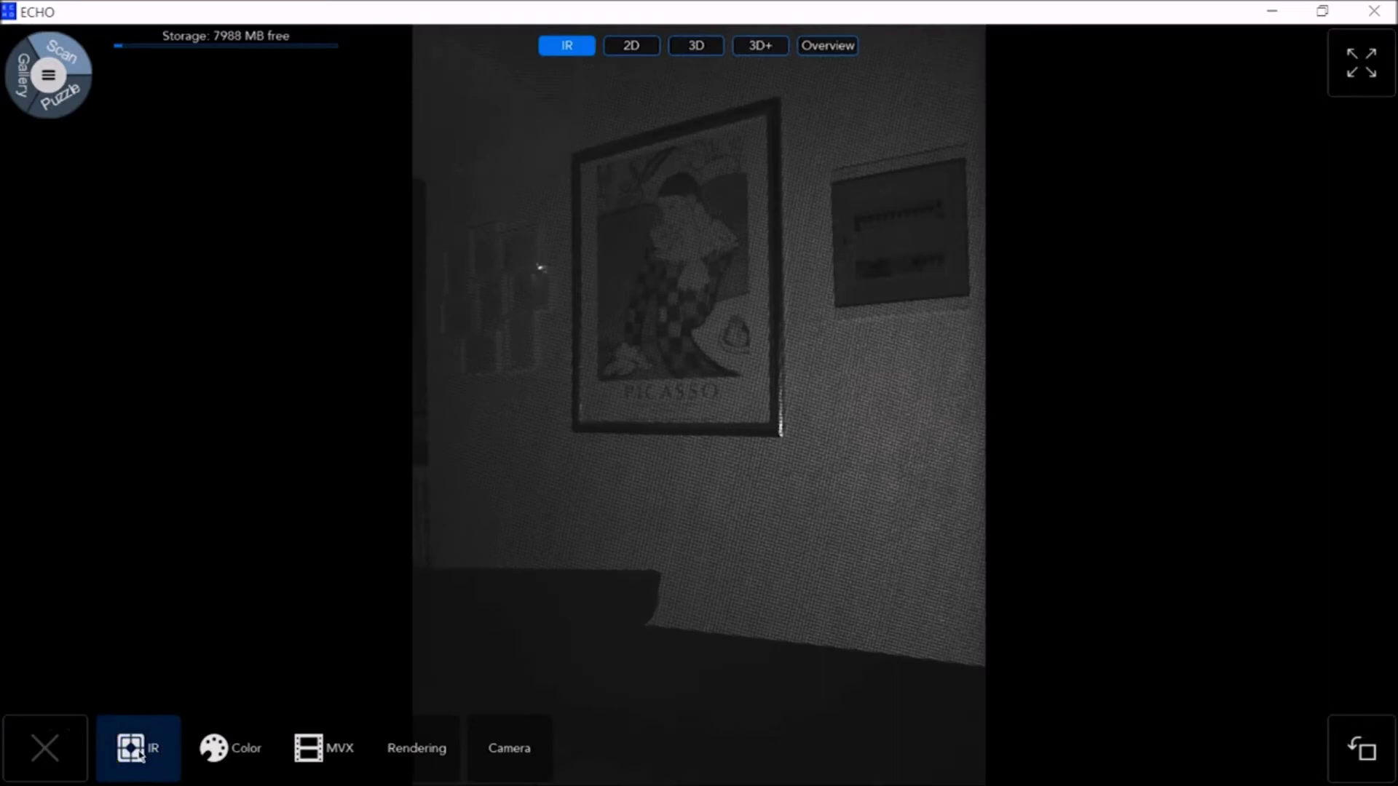
- Check the IR laser and camera settings, then switch to the 2D colour camera feed
click(138, 754)
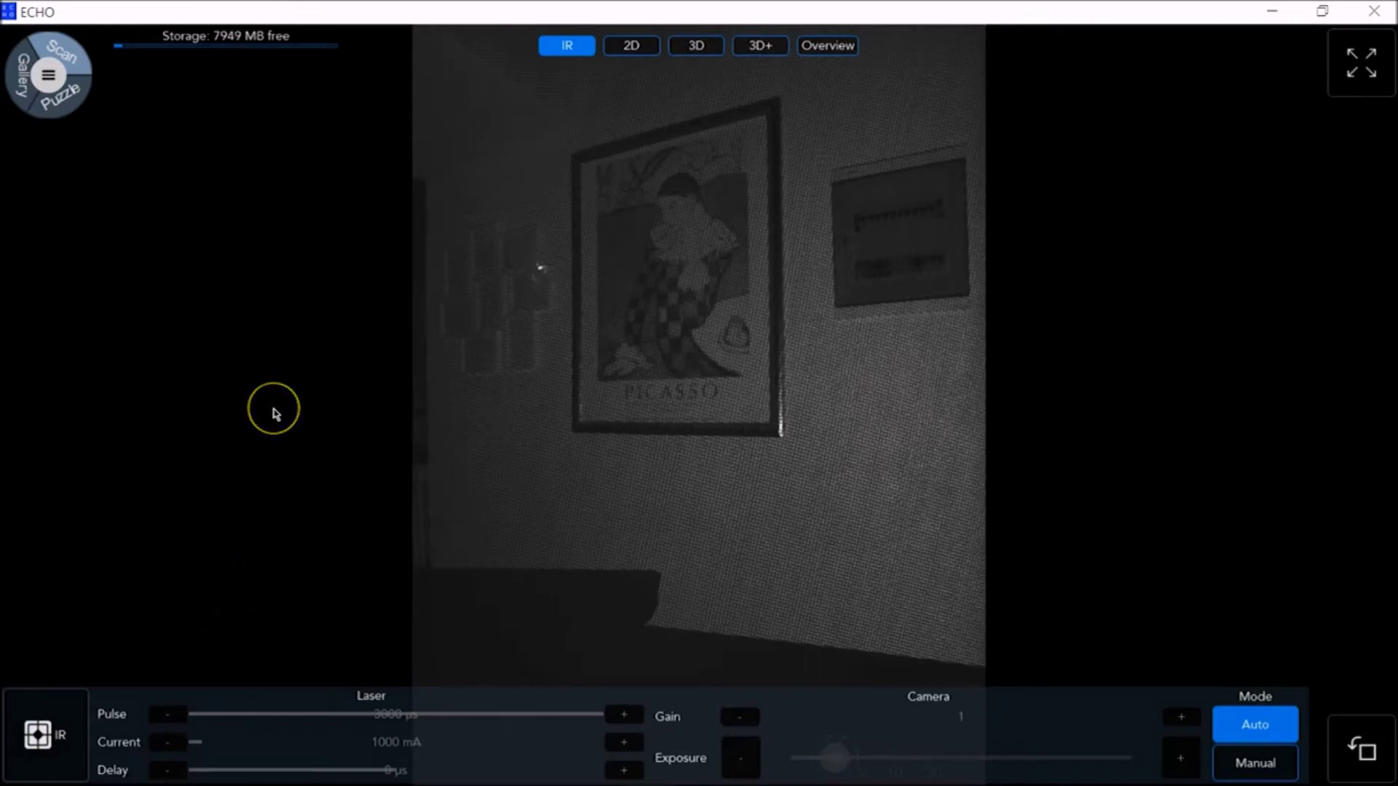
click(174, 414)
click(260, 492)
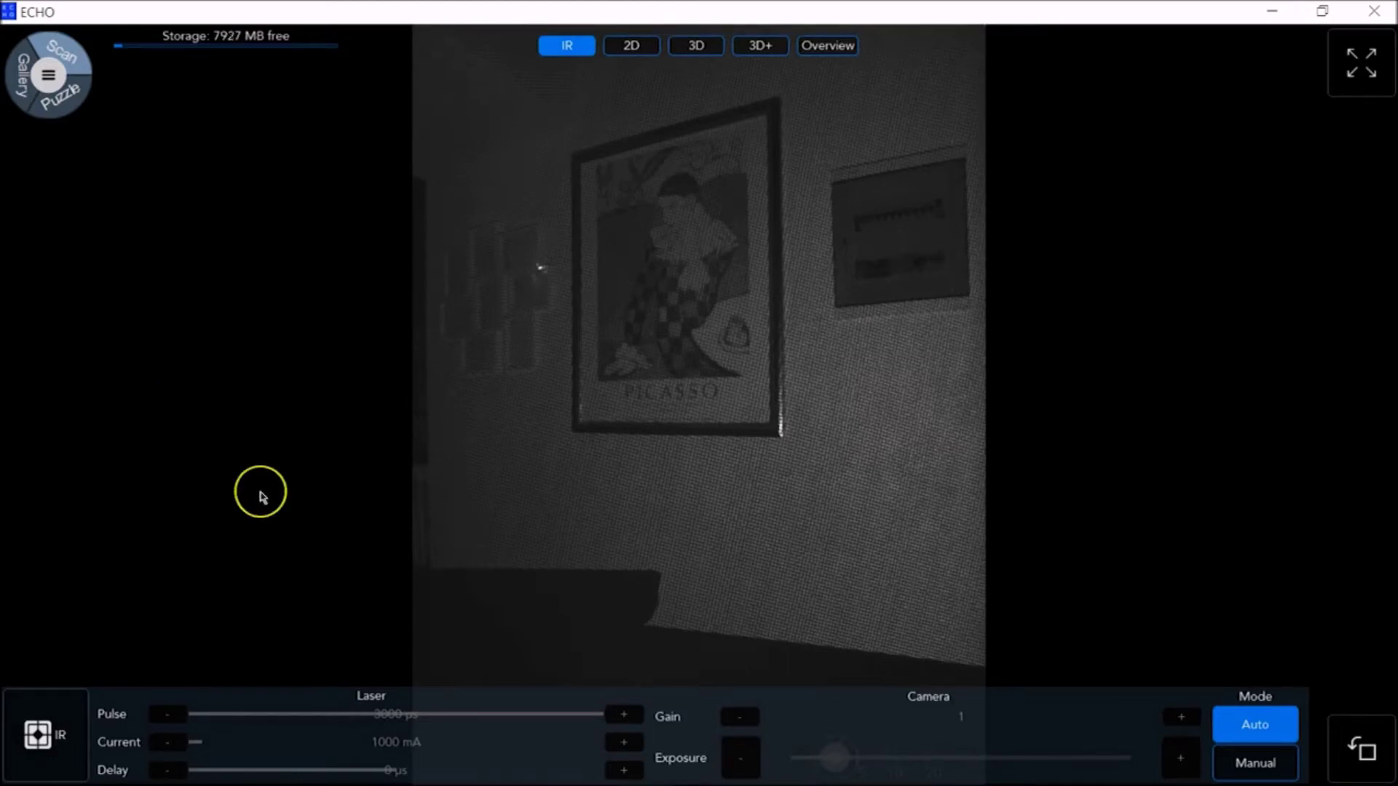
click(38, 735)
click(225, 755)
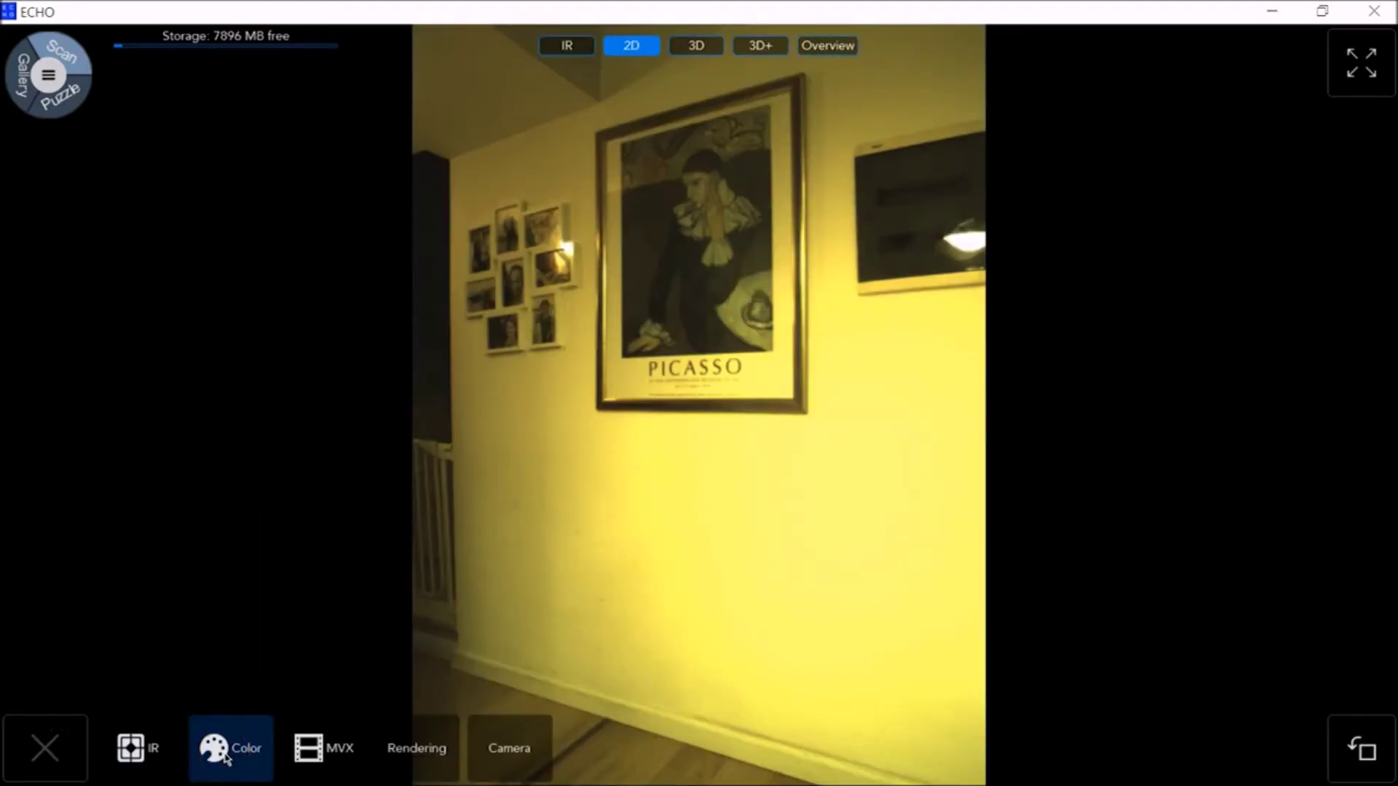
- Lower the colour camera's manual exposure and apply white balance to remove the yellow cast
click(226, 757)
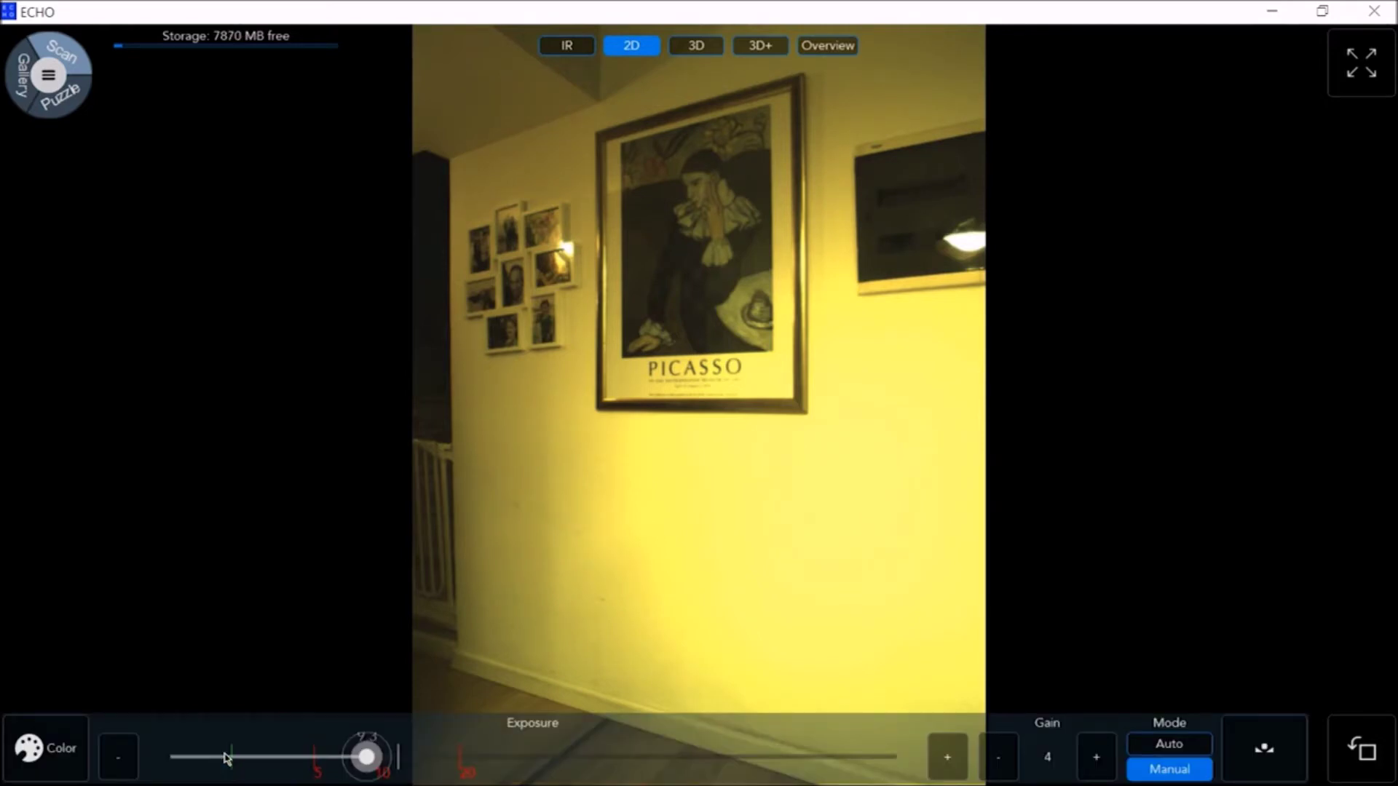
click(317, 757)
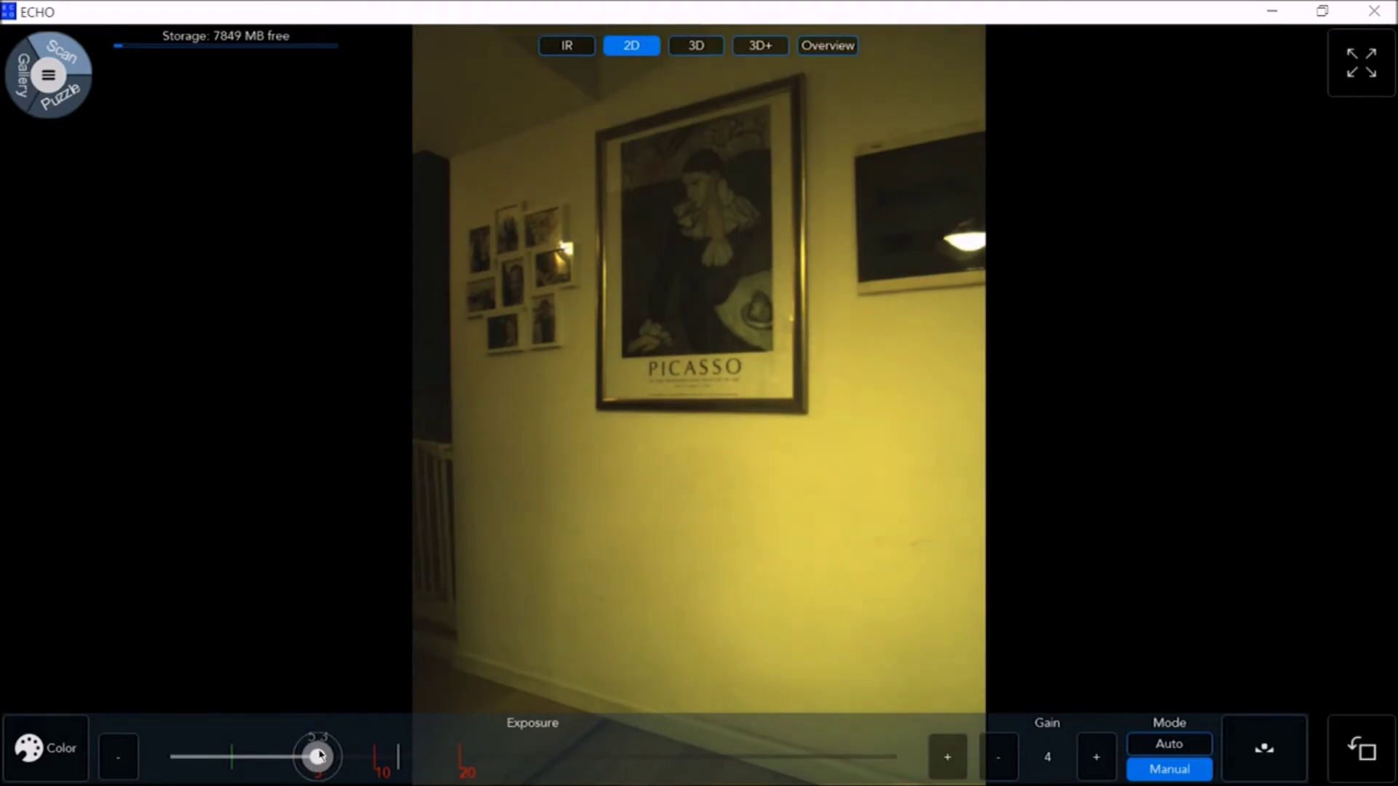
drag(320, 756, 335, 758)
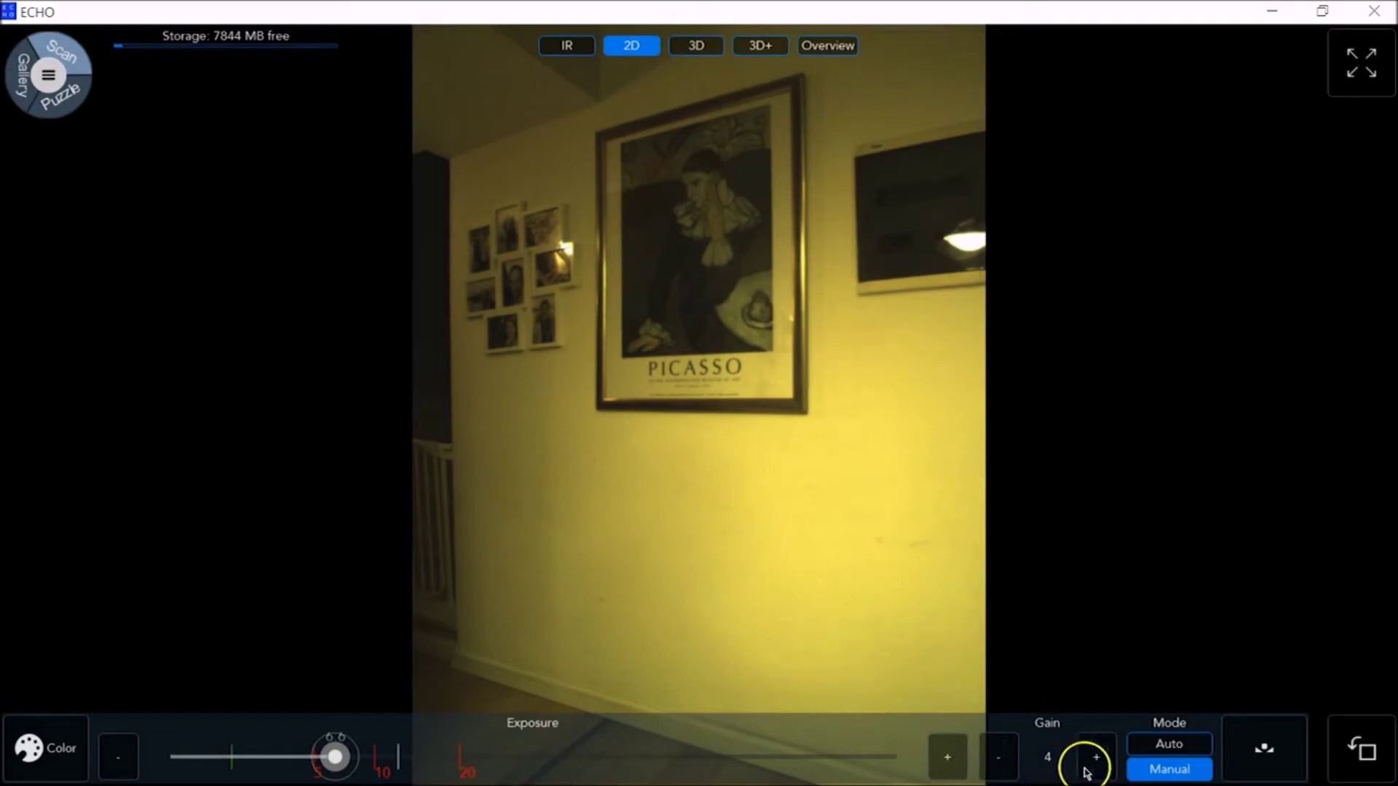
click(1271, 753)
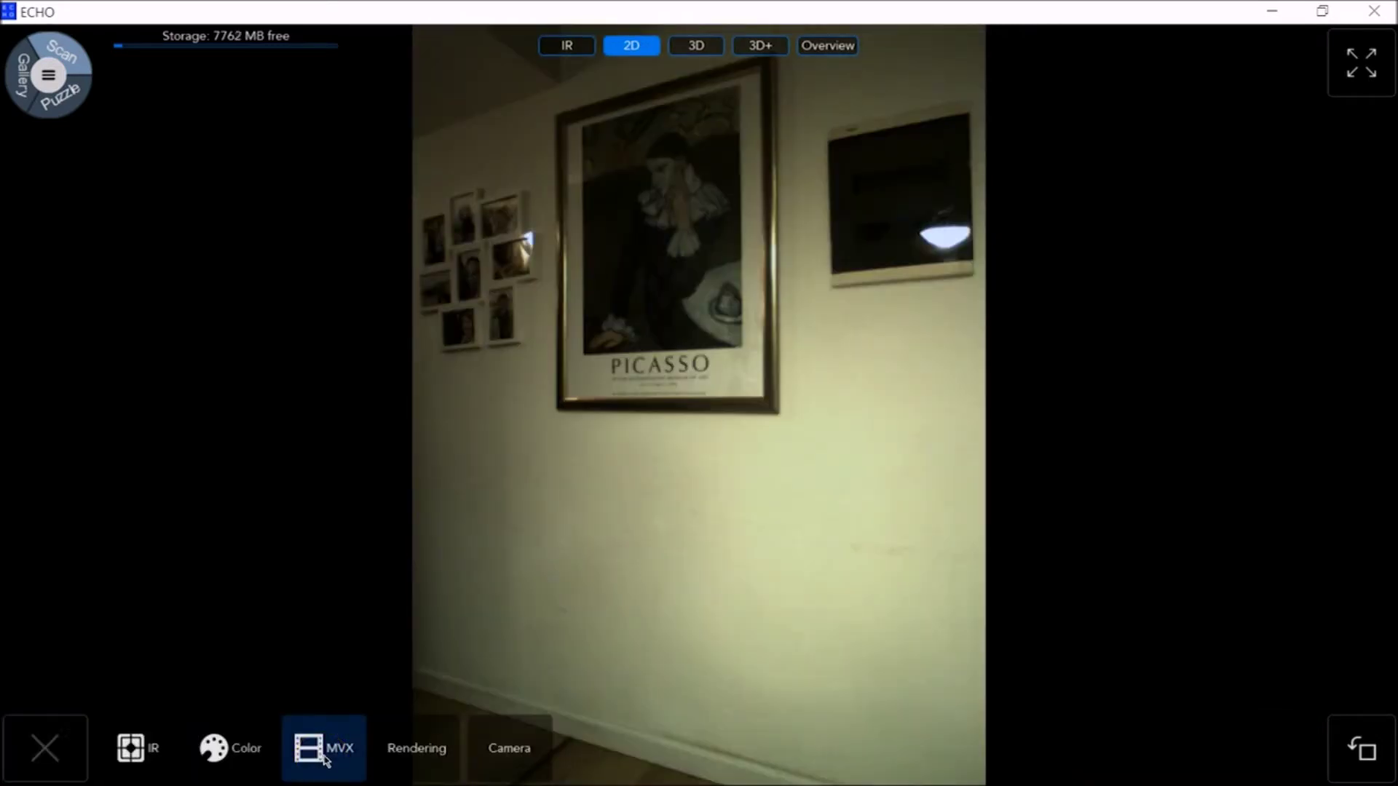
- Cycle the MVX recording rate down to 6 fps and back to 8 fps, then review the data layers
click(324, 761)
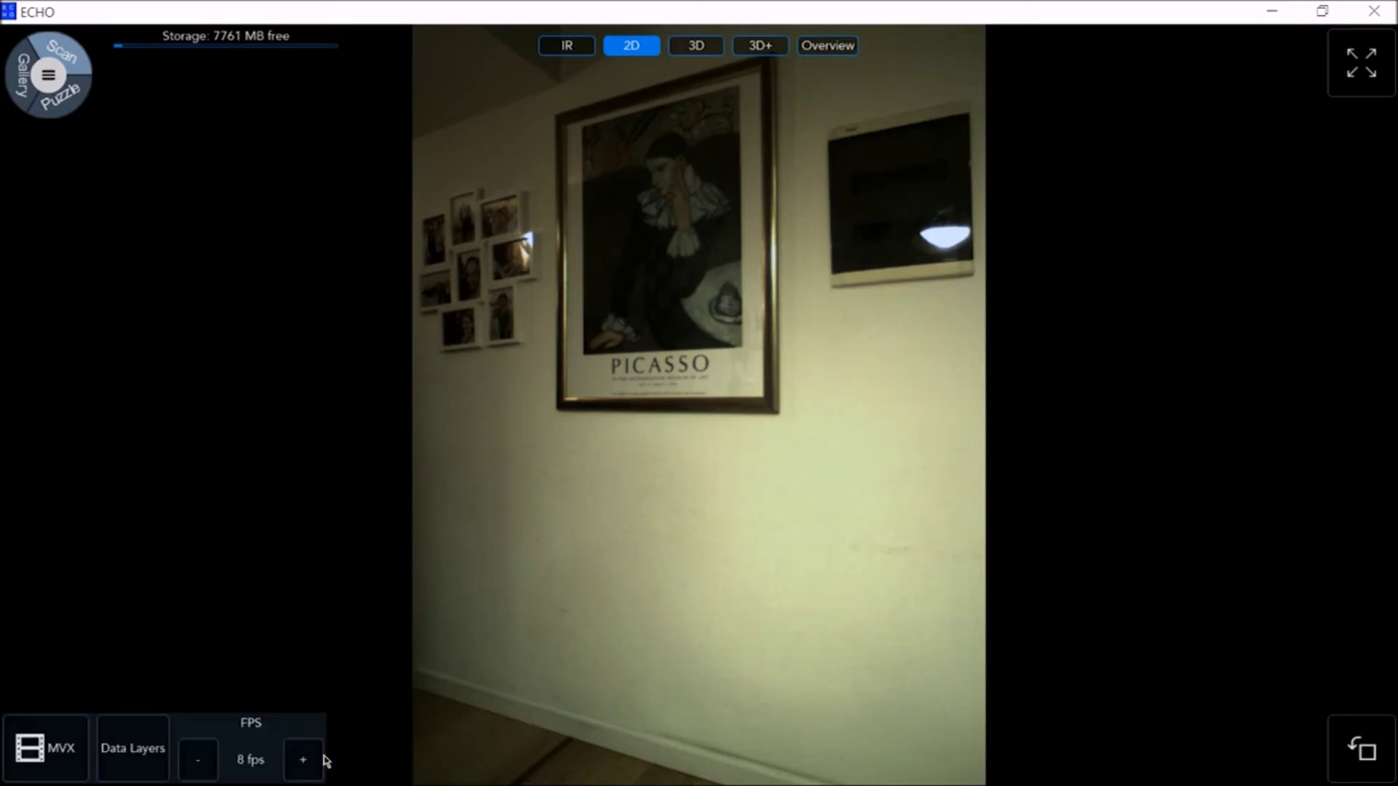
click(307, 759)
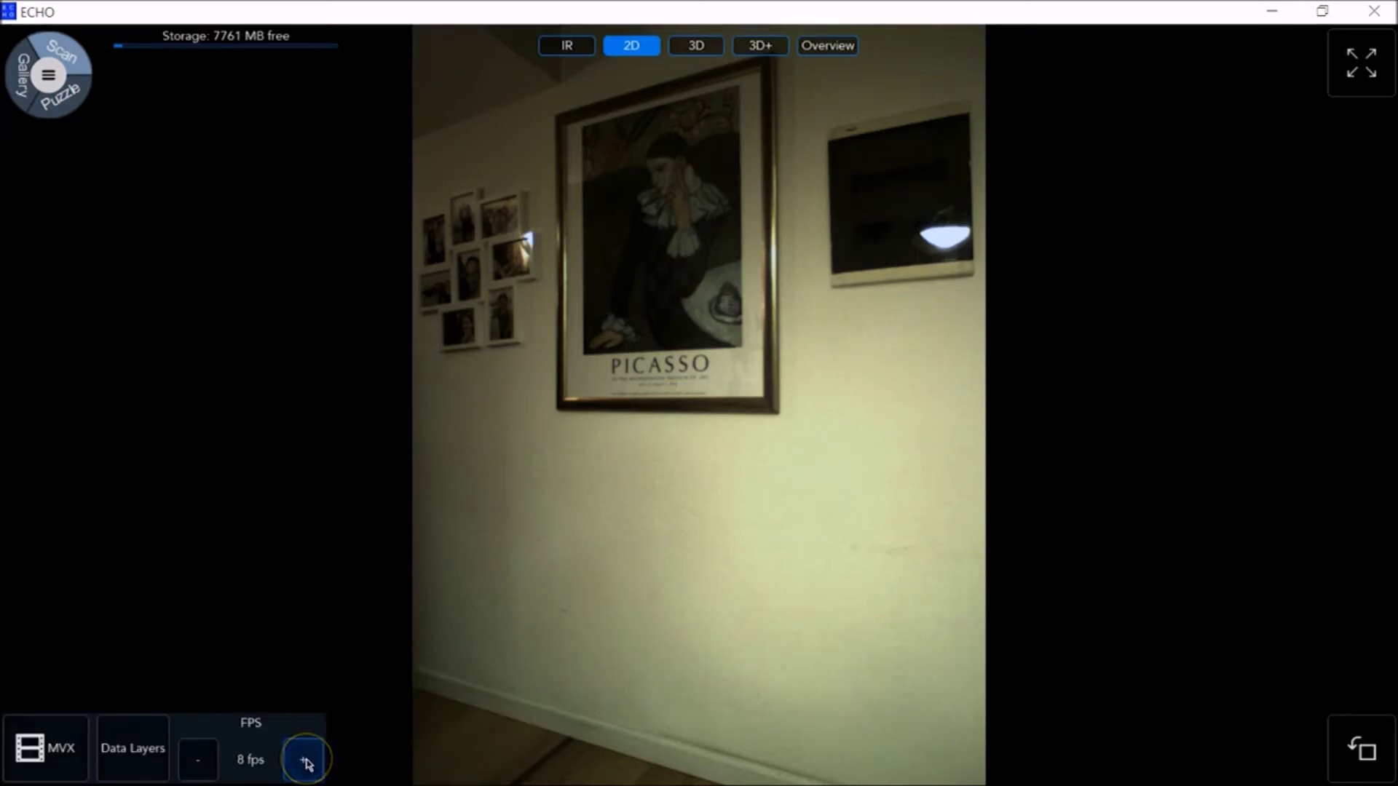
click(198, 760)
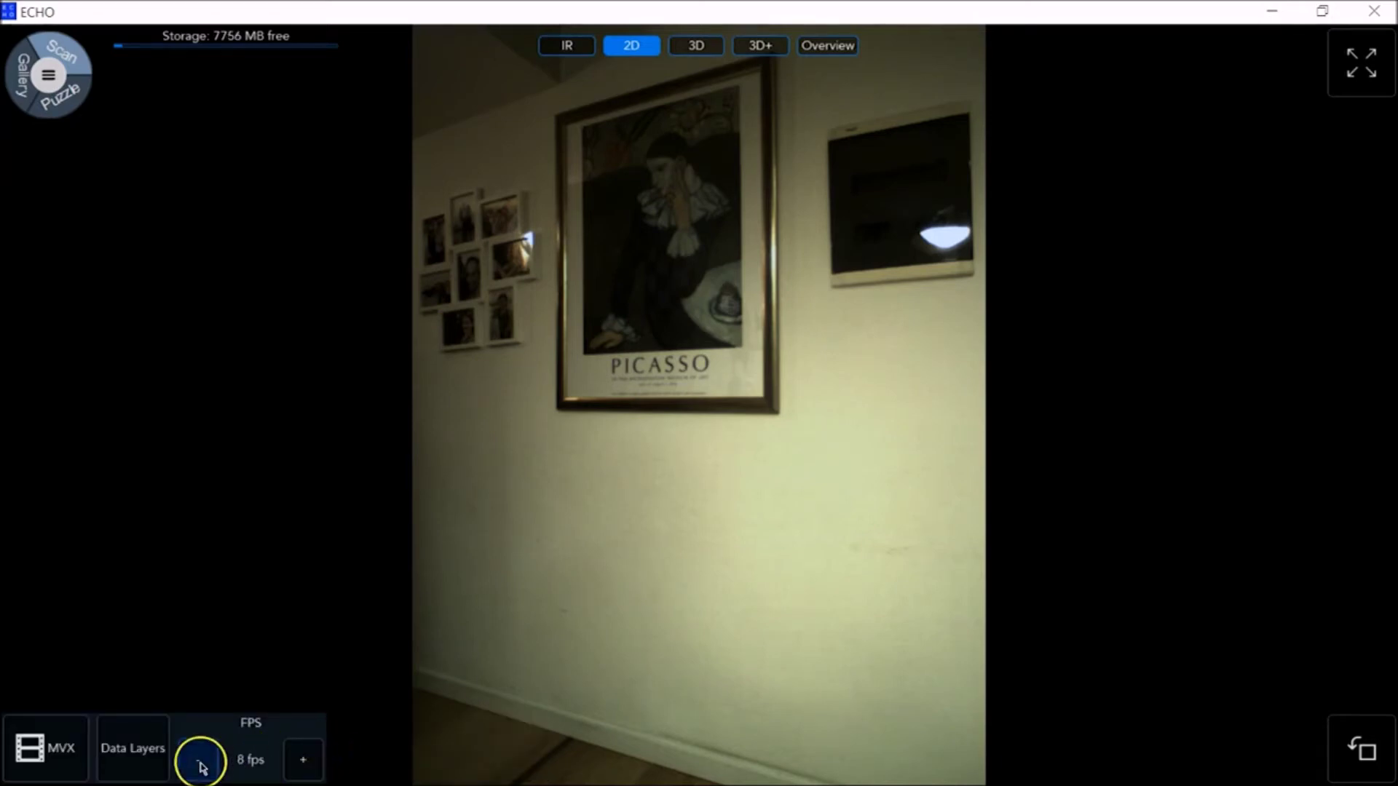
click(198, 759)
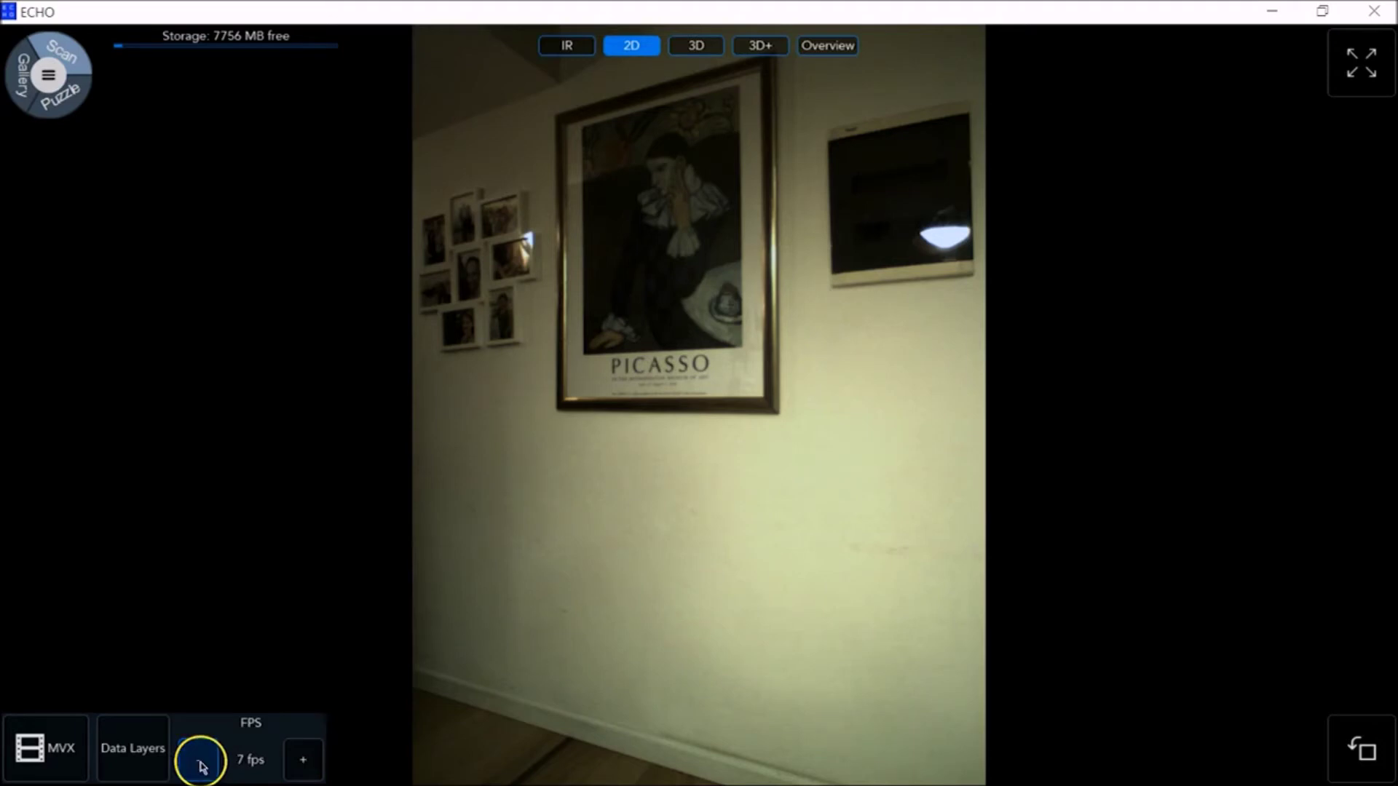
click(314, 763)
click(318, 764)
click(133, 750)
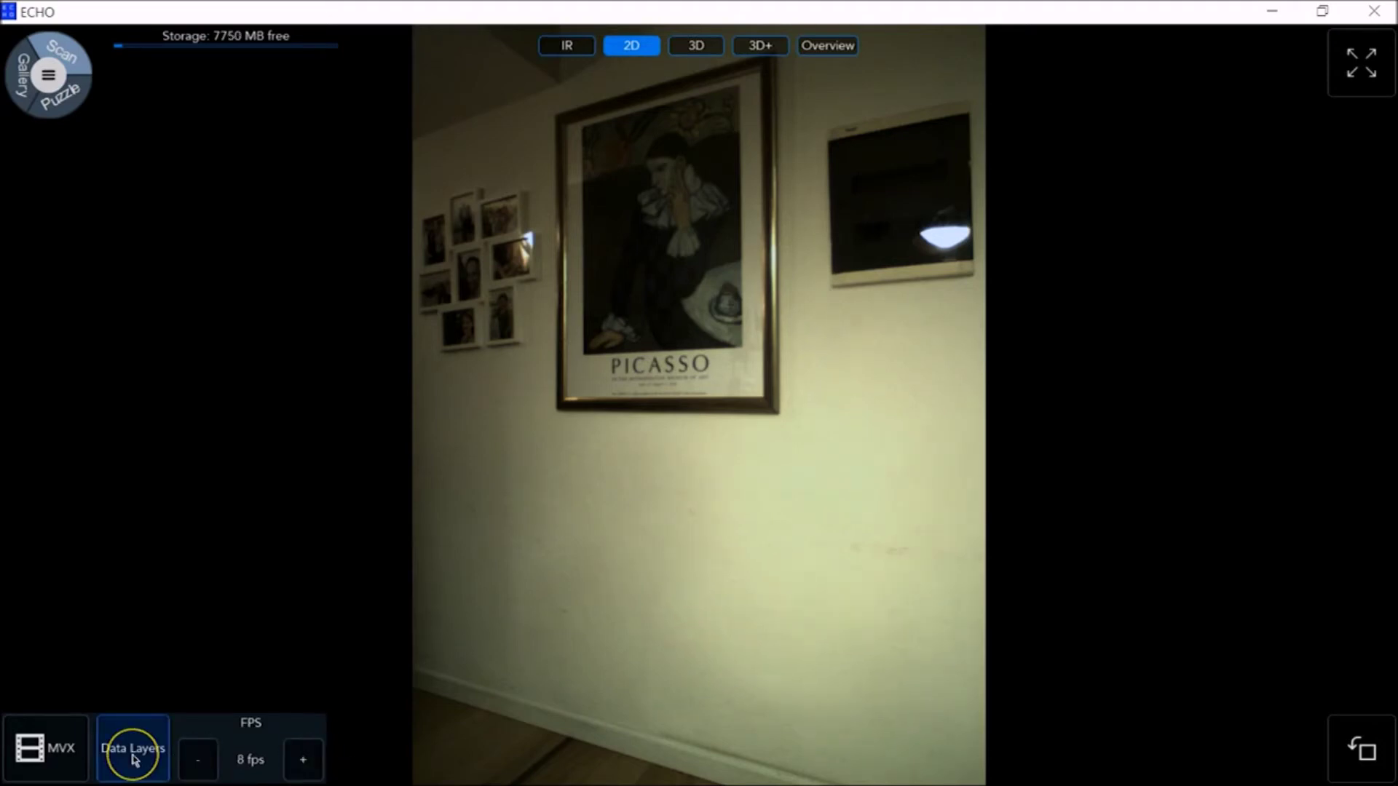
click(601, 546)
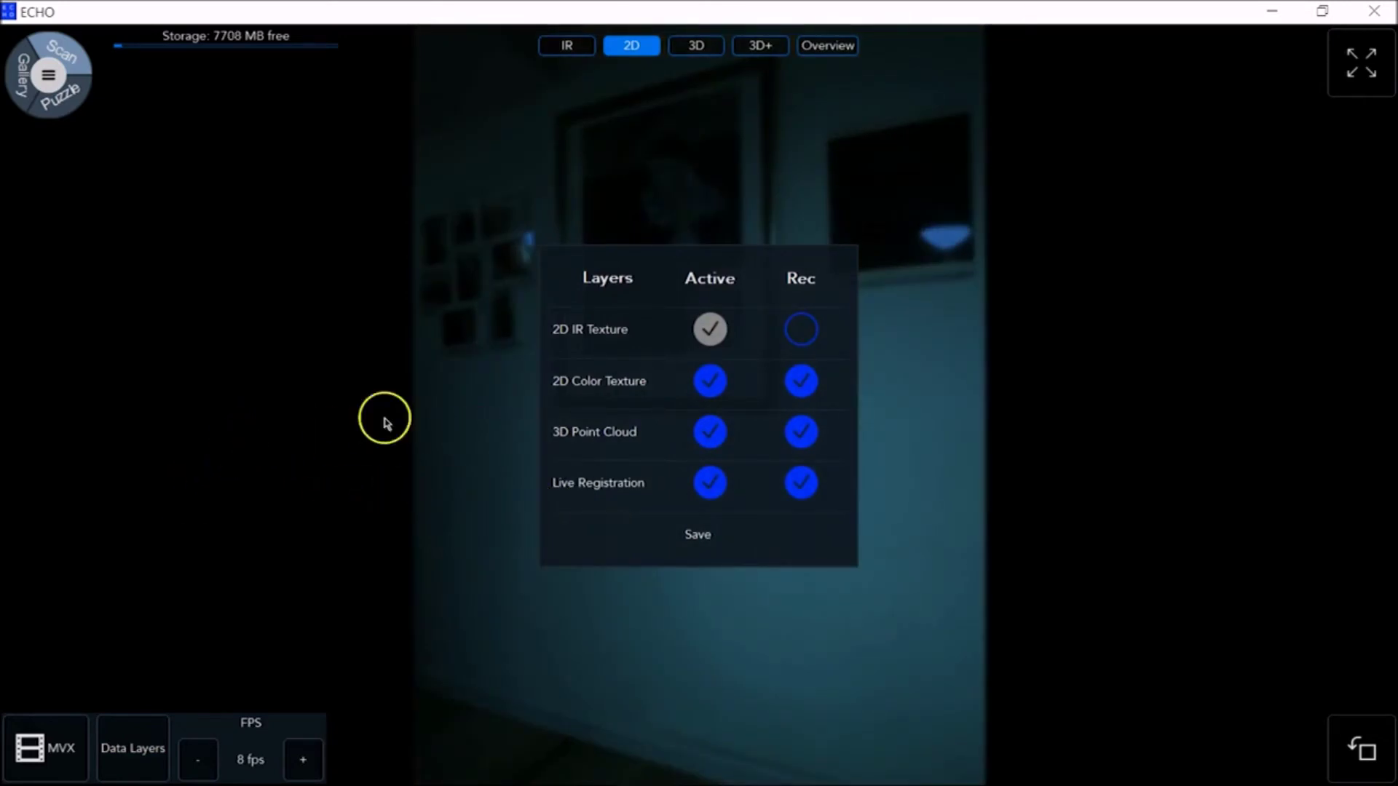
- Save the data layer choices and return to the room's point cloud view
click(705, 543)
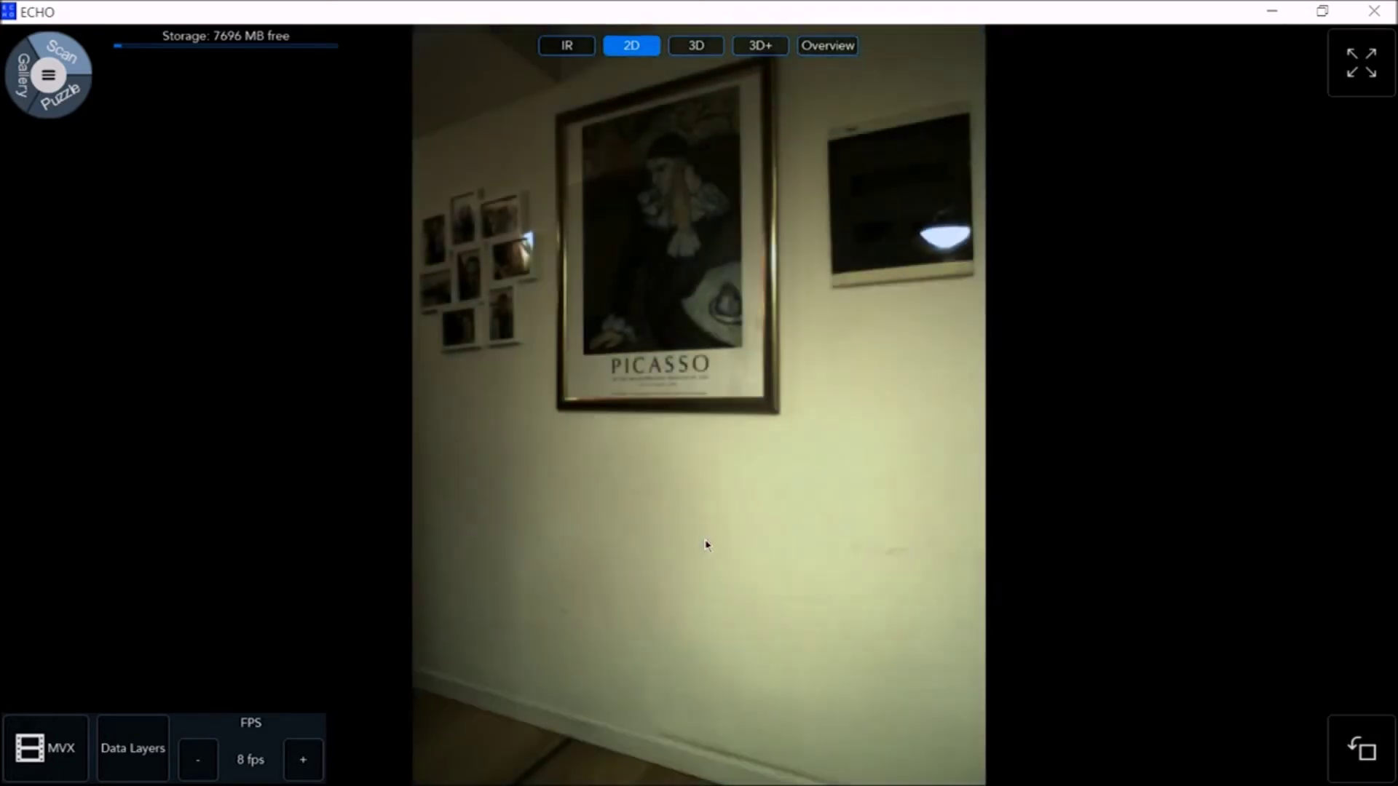
click(696, 46)
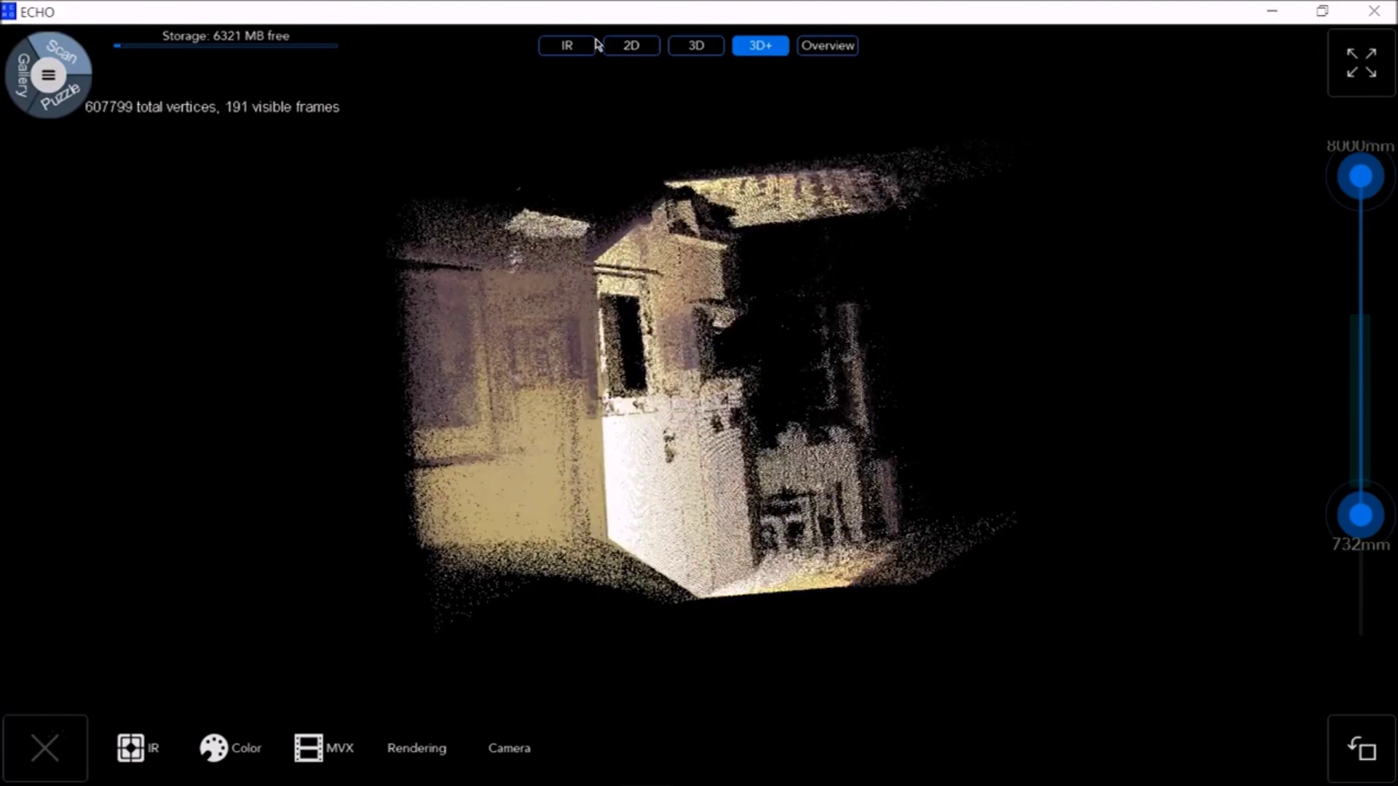
- Go back to the plain 3D point cloud of the poster wall and pick Rendering
click(696, 45)
click(408, 750)
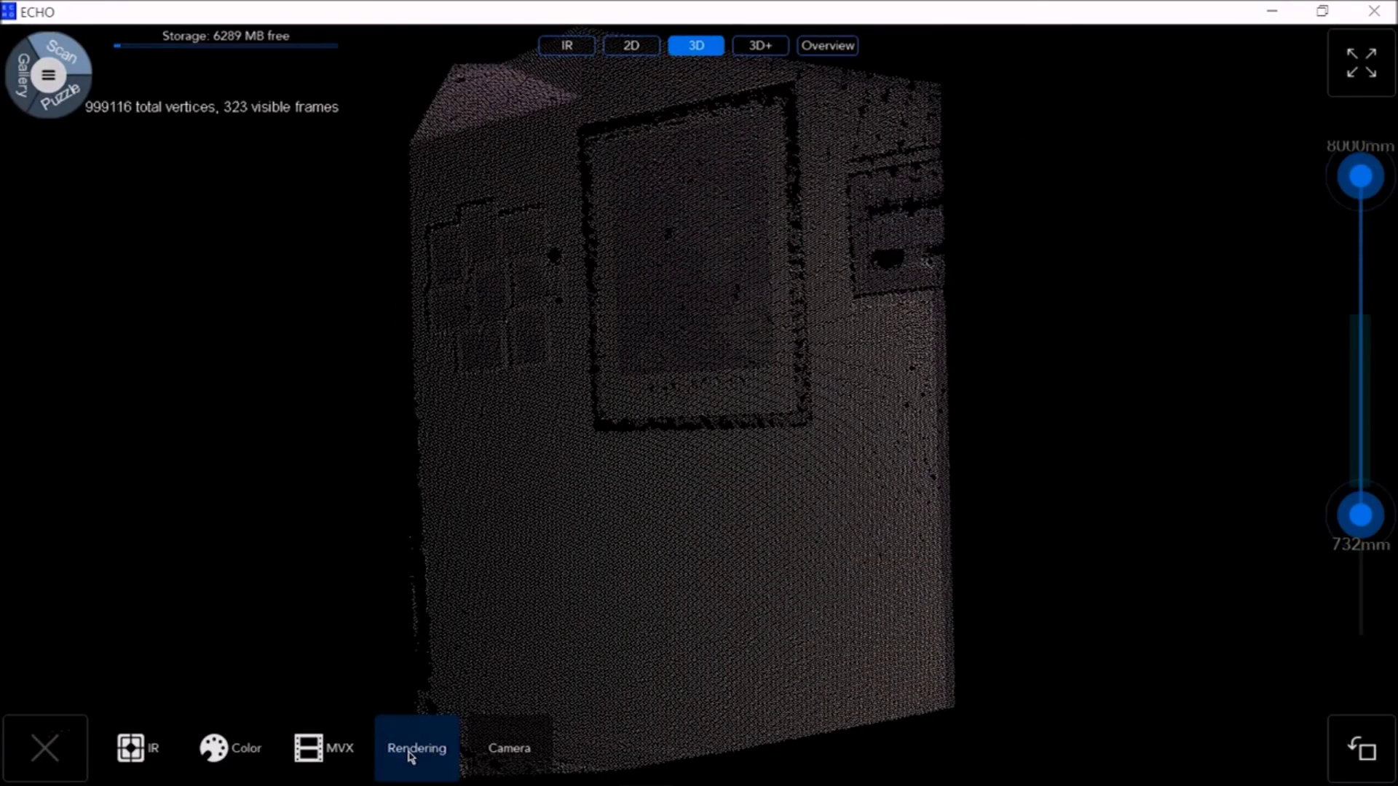
- Set point cloud saturation to 30, particle size to 4 and intensity to 21
click(410, 753)
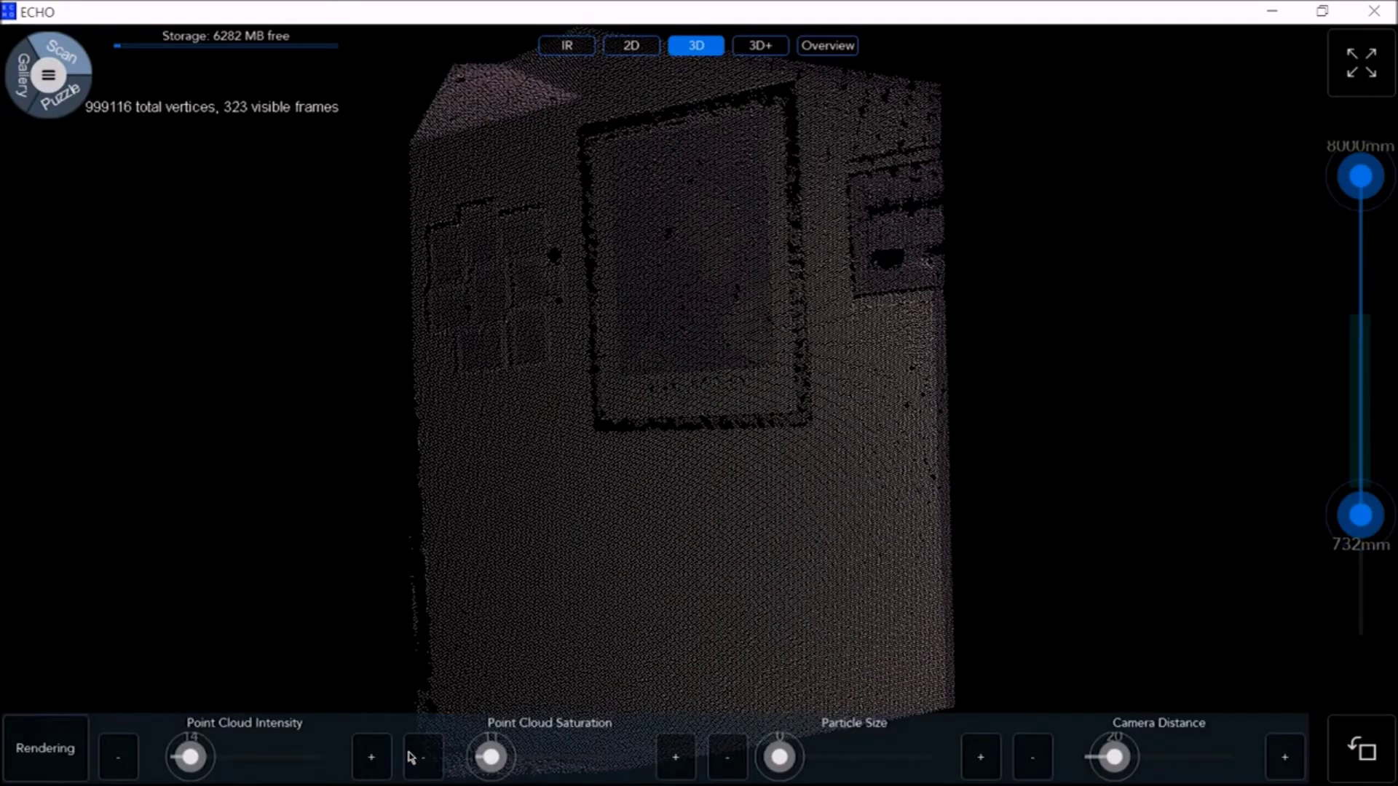
drag(491, 757, 623, 781)
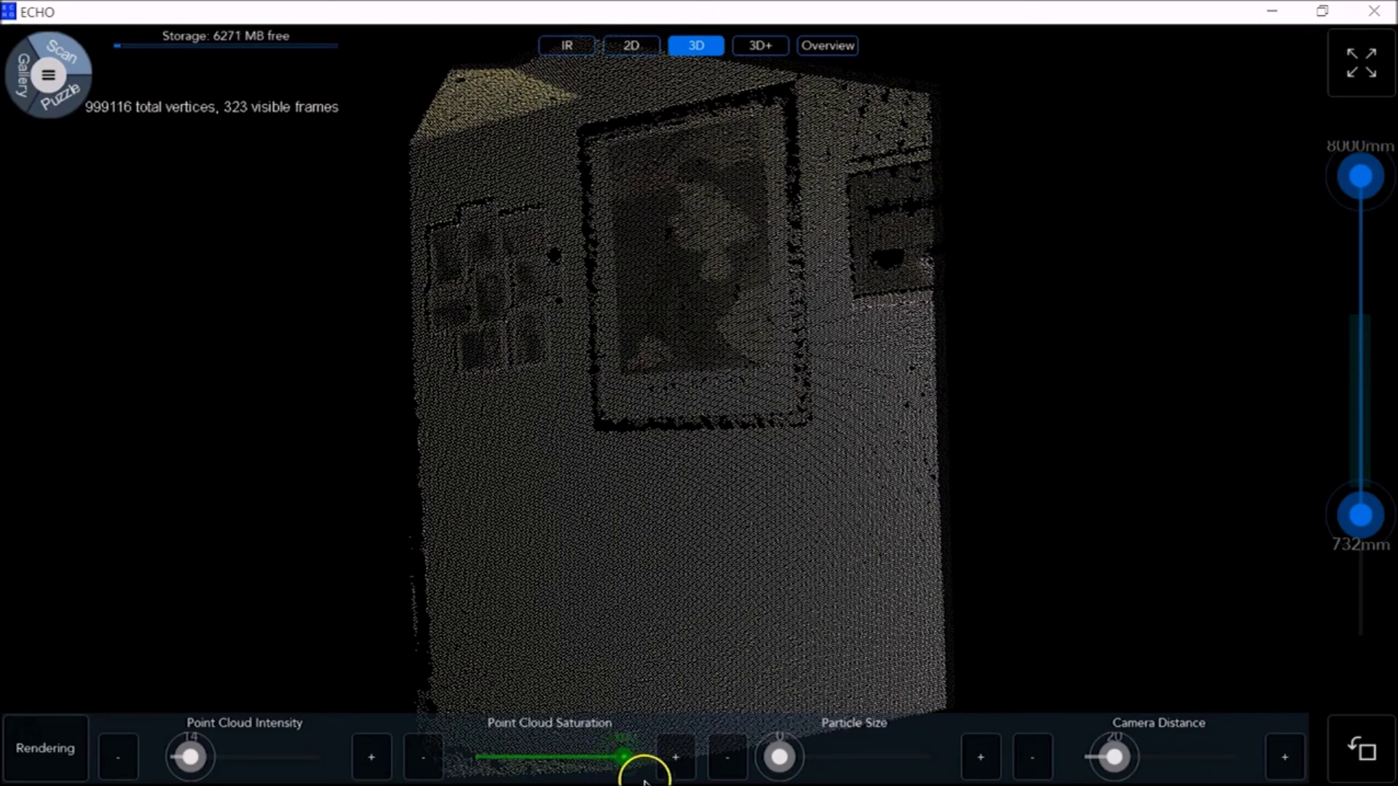
drag(644, 783, 520, 758)
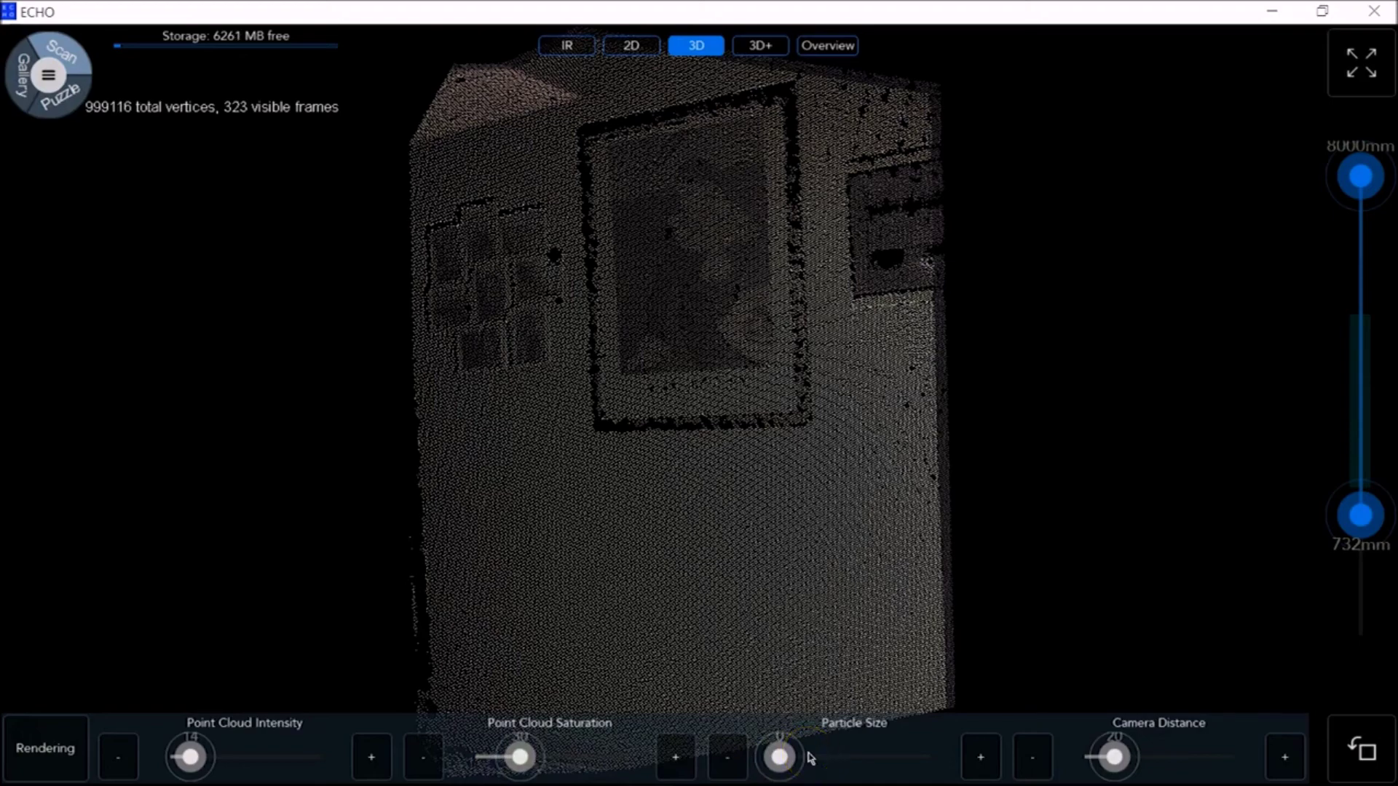
mouse_move(780, 759)
mouse_down()
mouse_move(830, 761)
mouse_move(789, 770)
mouse_up()
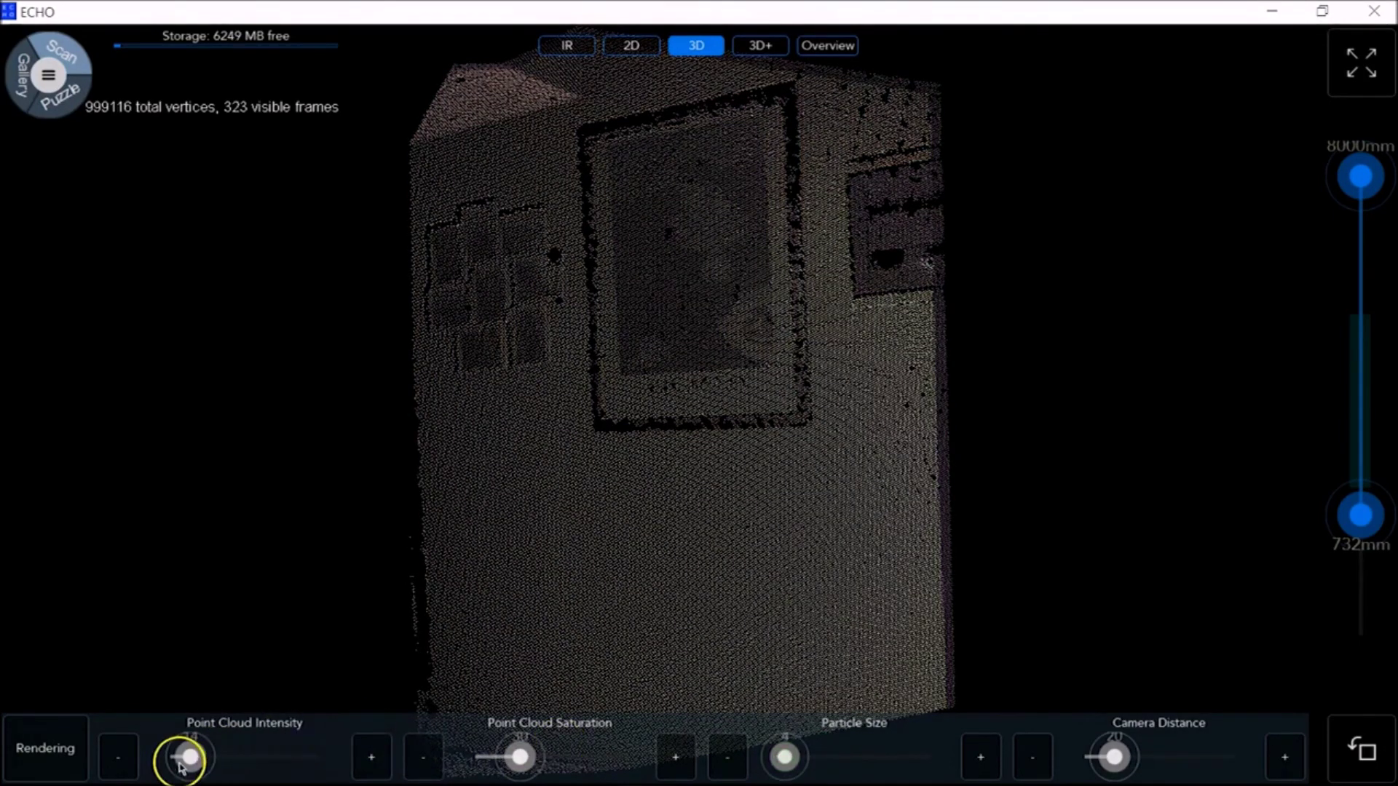
mouse_move(181, 768)
mouse_down()
mouse_move(262, 777)
mouse_move(200, 773)
mouse_up()
mouse_move(1099, 763)
mouse_down()
mouse_move(1181, 782)
mouse_move(1103, 783)
mouse_up()
- Switch to the 3D+ tab to show the coloured point cloud of the poster wall
click(760, 45)
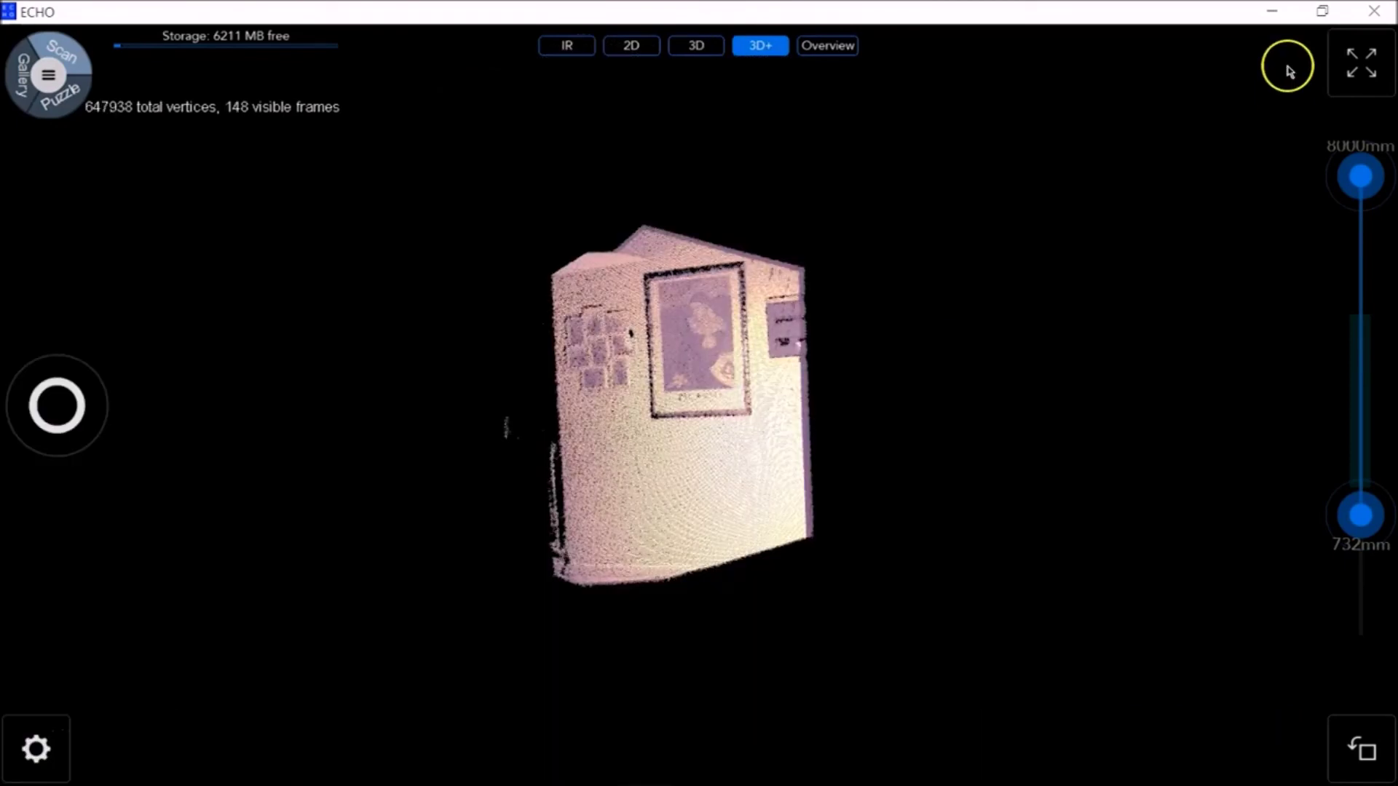